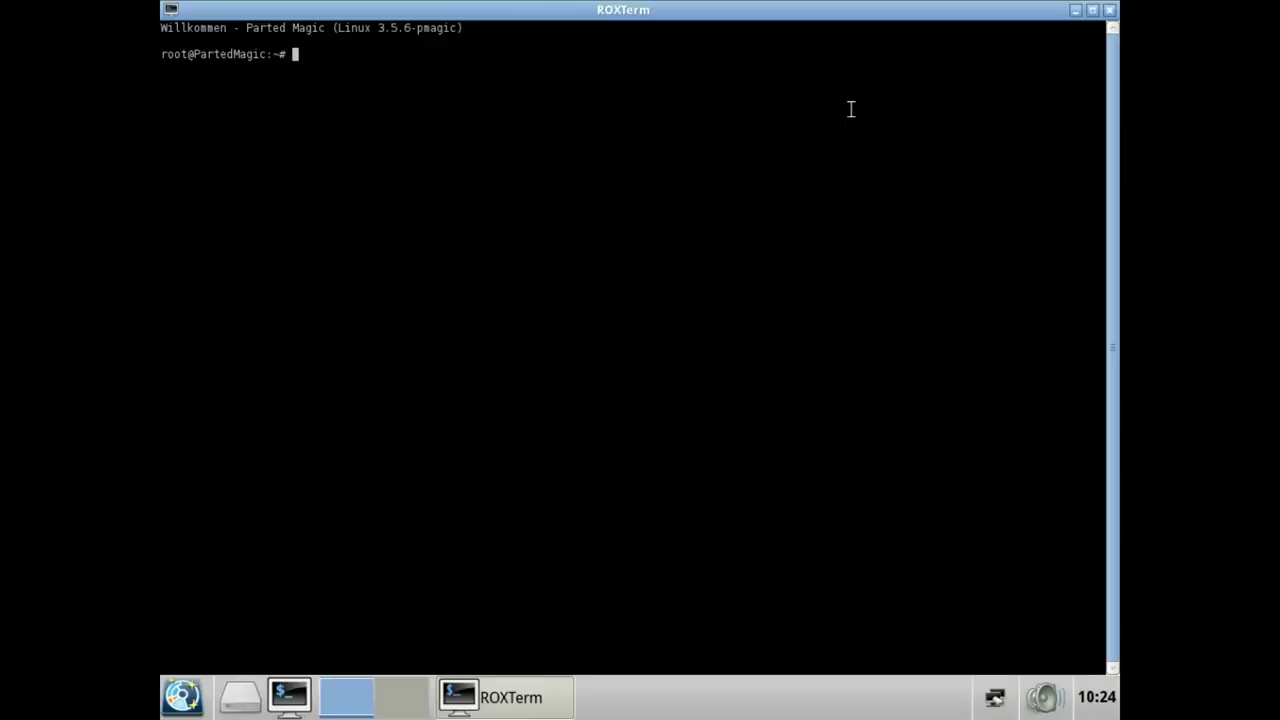
Wipe /dev/sda by running sudo shred /dev/sda -v -f as root
text(sudo shred /dev/sda )
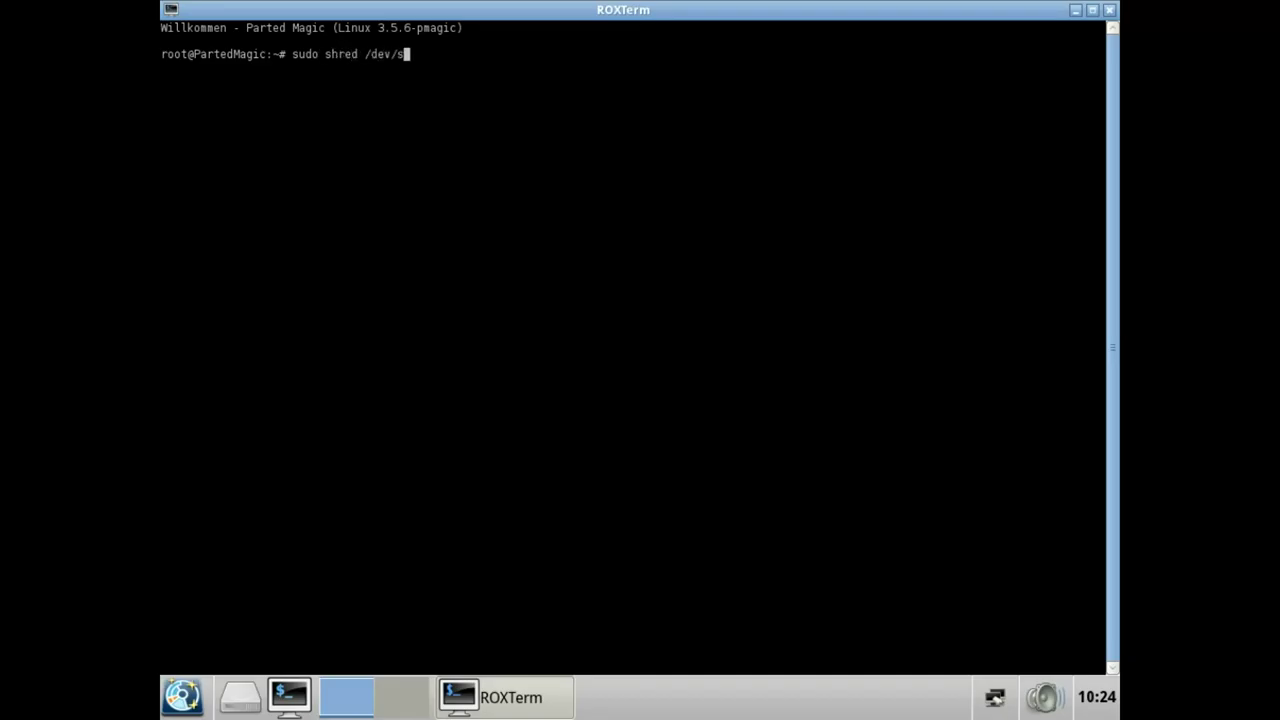
text(-v -f -n 1)
key(BackSpace)
key(BackSpace)
key(BackSpace)
key(BackSpace)
key(BackSpace)
key(Return)
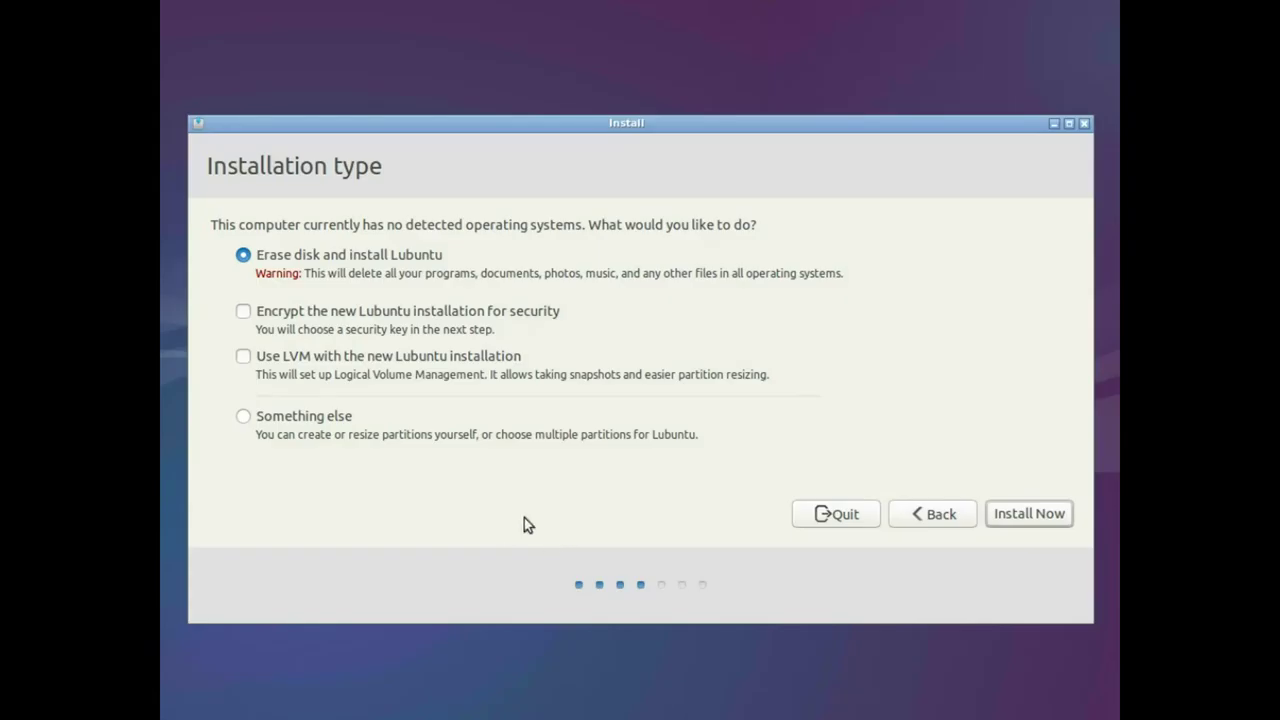
Start the Erase disk and install Lubuntu installation and confirm writing the partition changes
click(1037, 522)
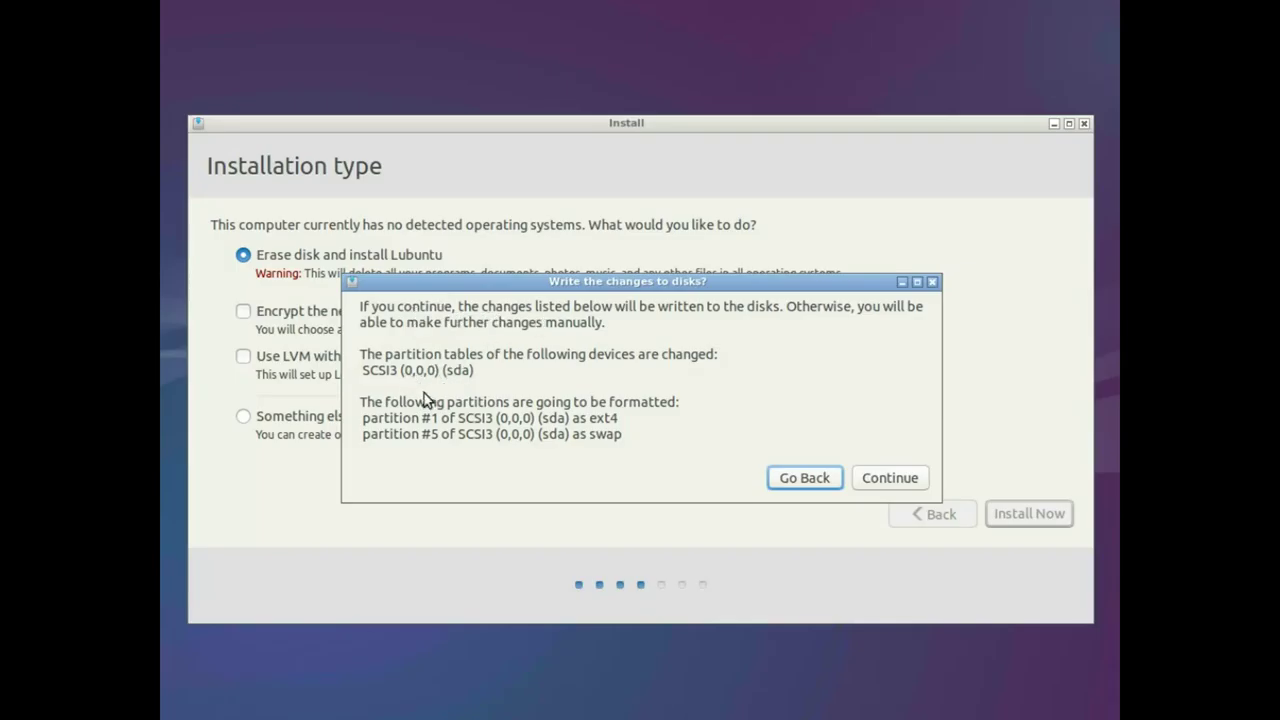
click(885, 479)
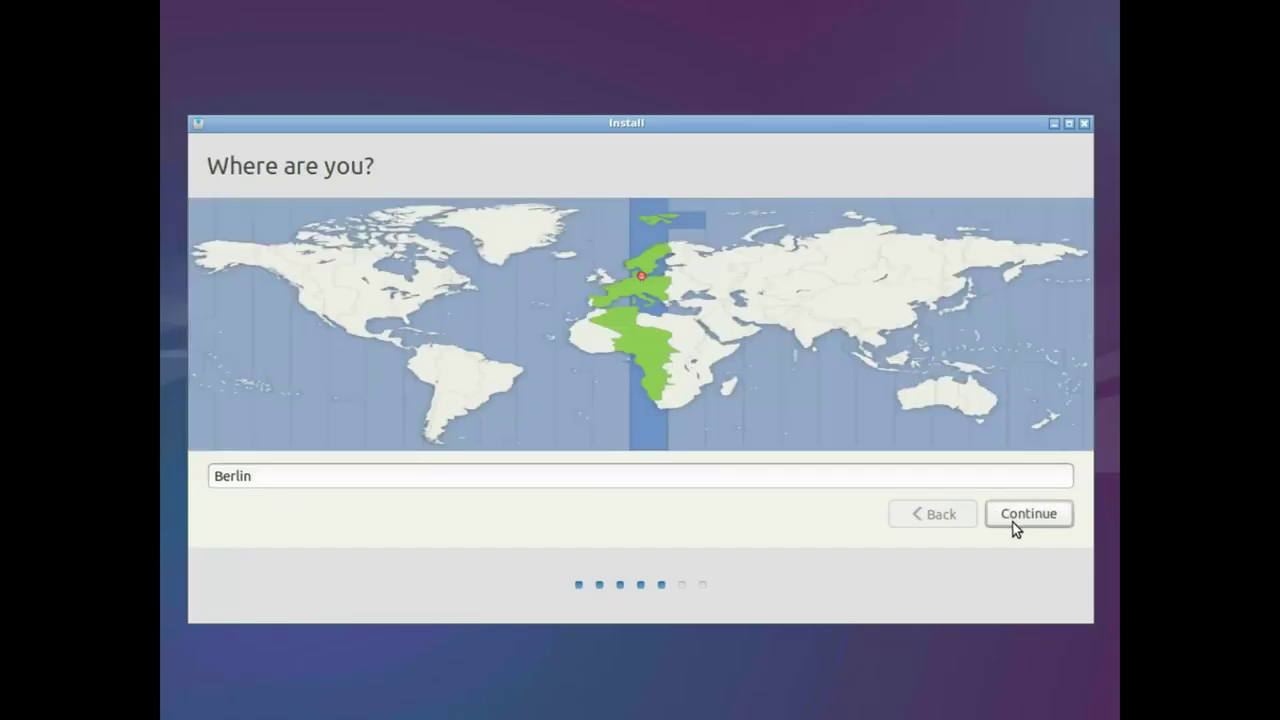
Accept Berlin as the location on the Where are you? page
click(1031, 518)
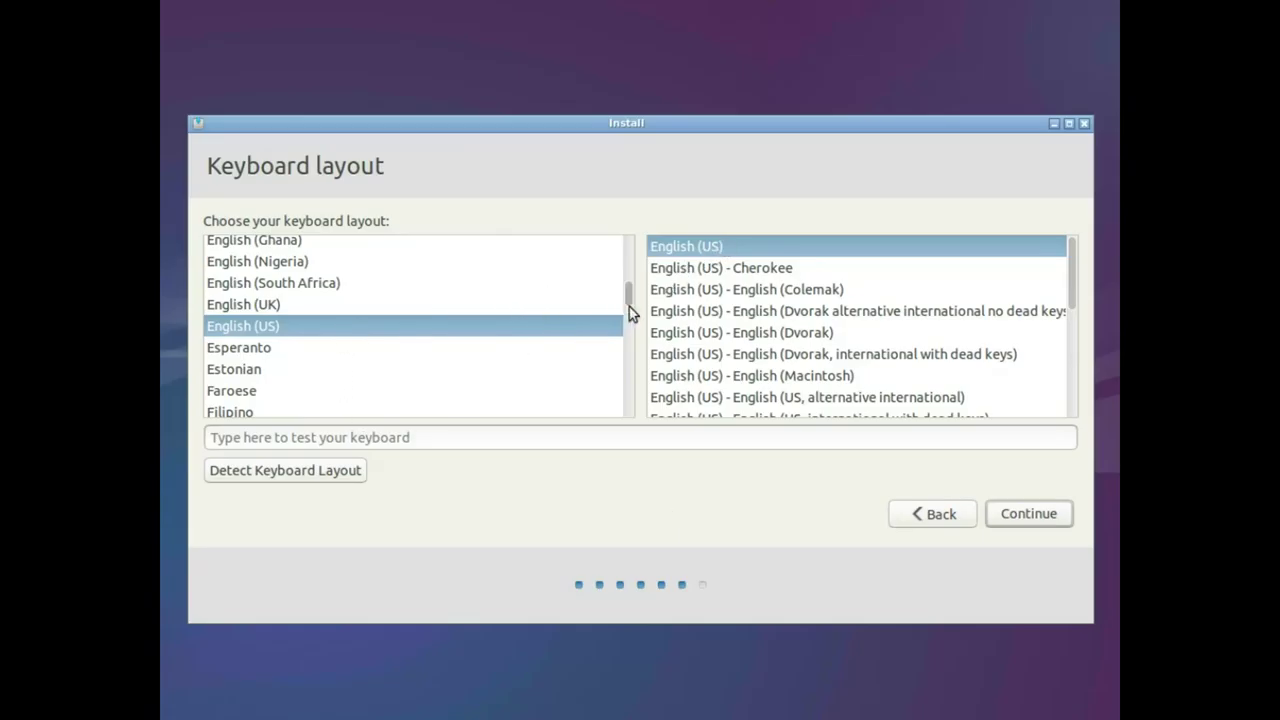
scroll(627, 305, down, 6)
scroll(626, 323, up, 10)
Detect the keyboard layout automatically, answering the y, b, z, ö and é prompts until German is chosen
click(310, 470)
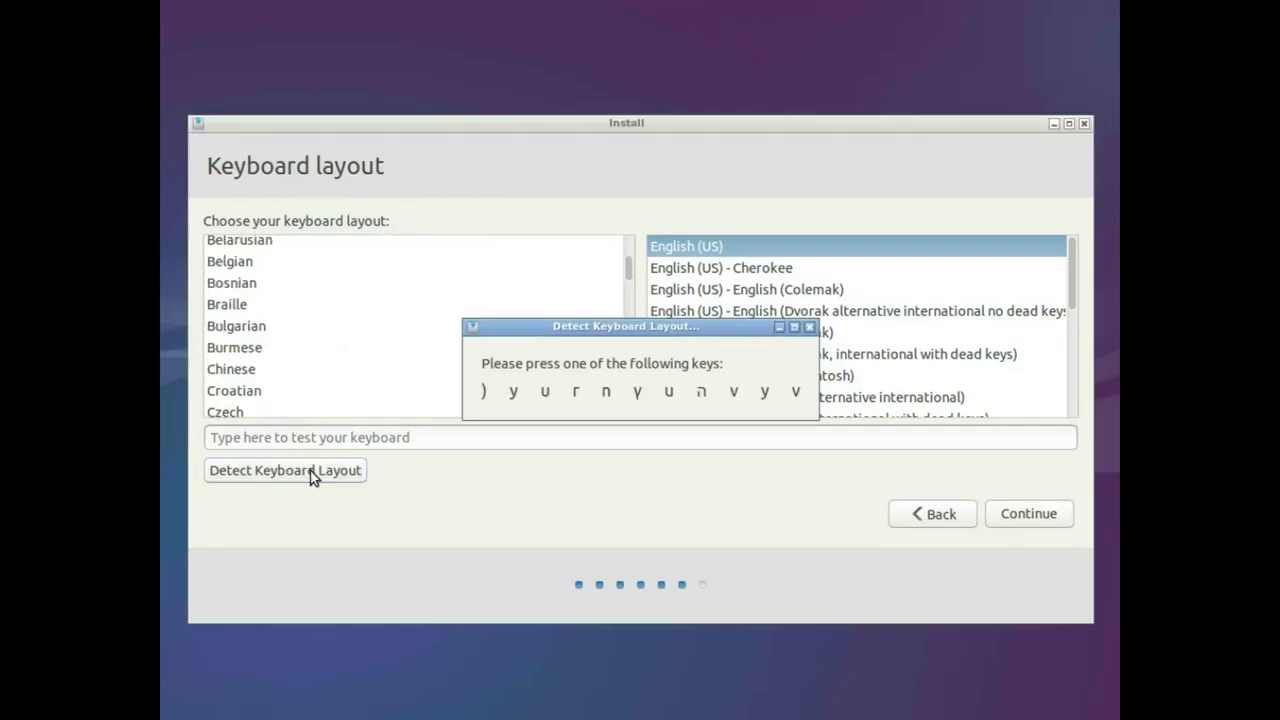
key(y)
key(b)
key(z)
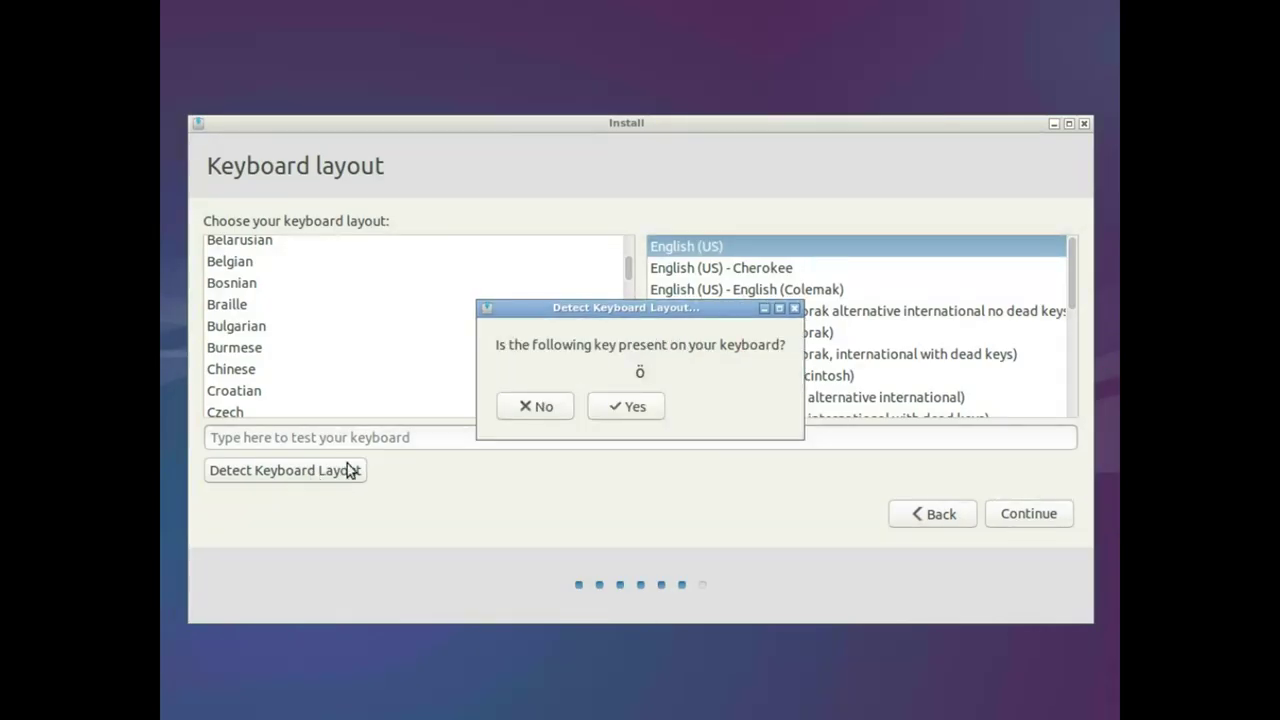
click(629, 410)
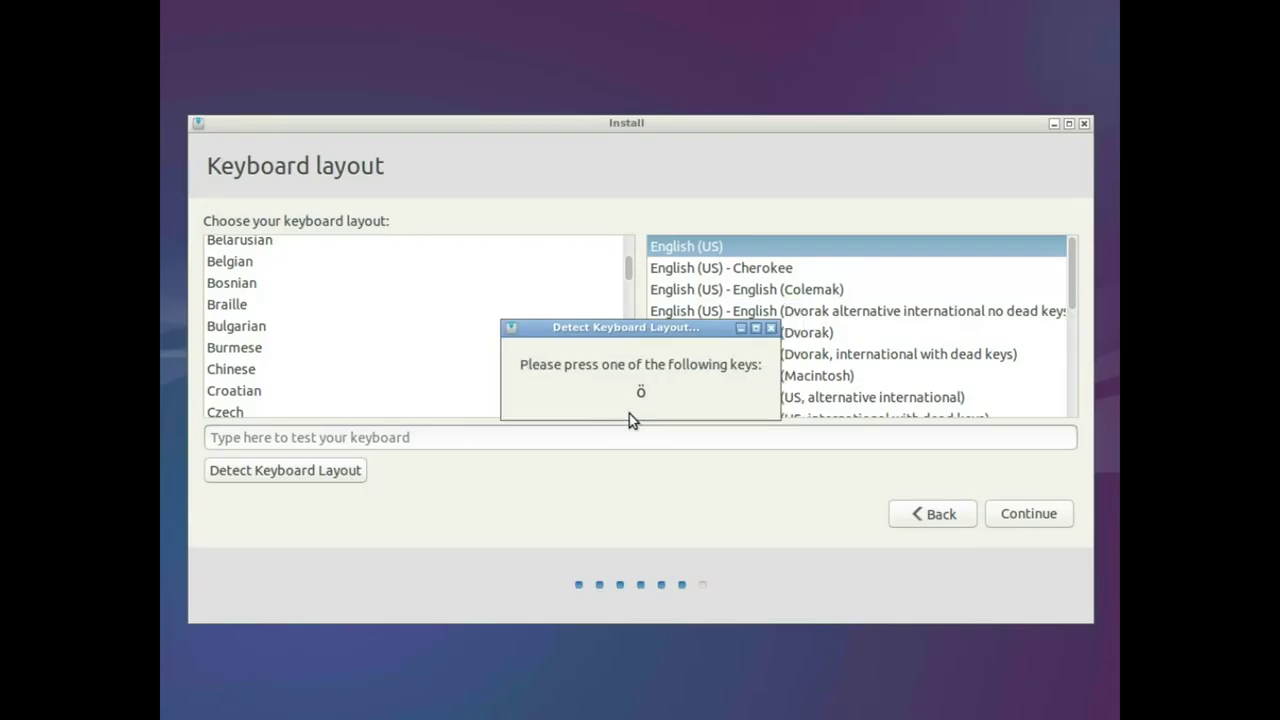
key(odiaeresis)
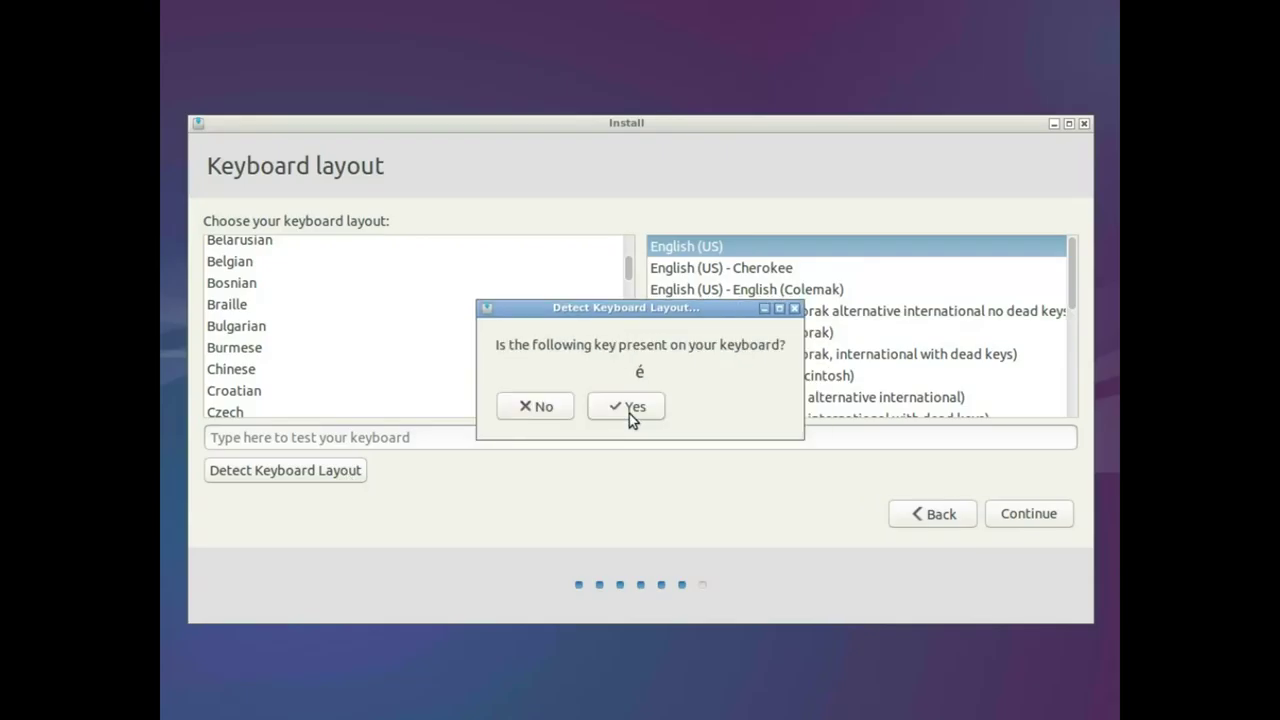
click(521, 413)
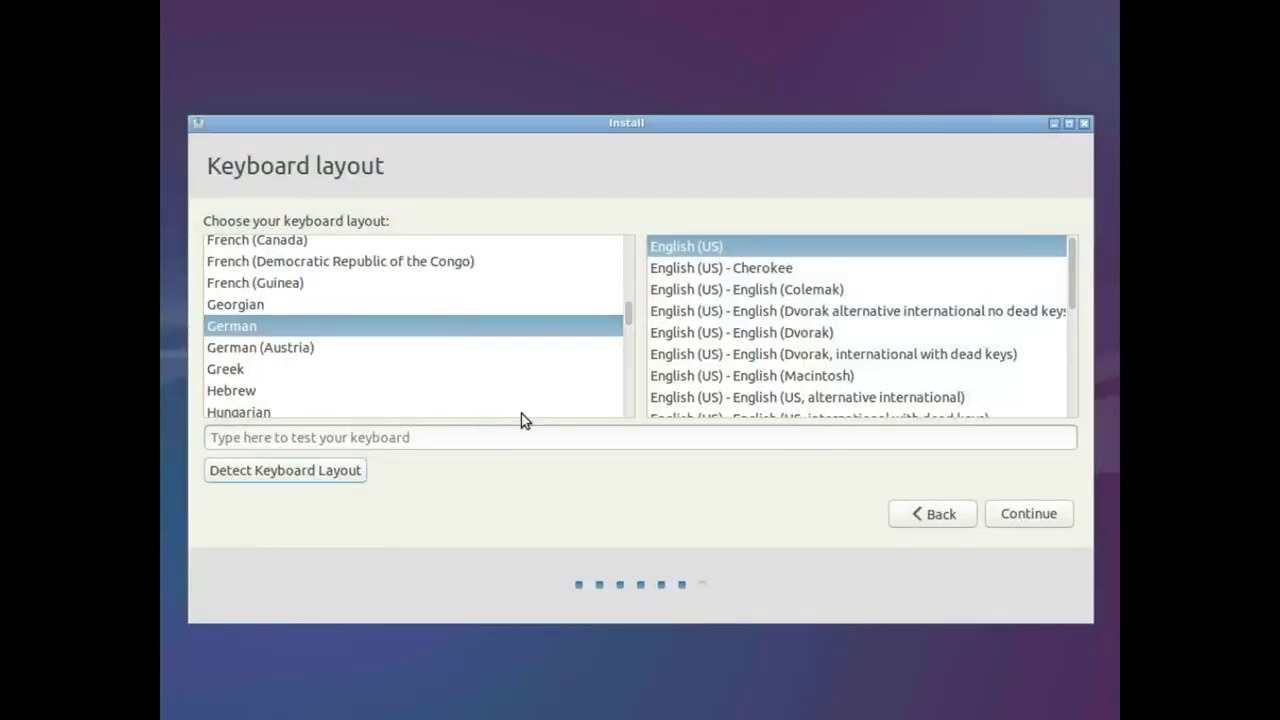
Keep the German layout, then enter name labdoo and computer name labdoo-000004999
click(1036, 523)
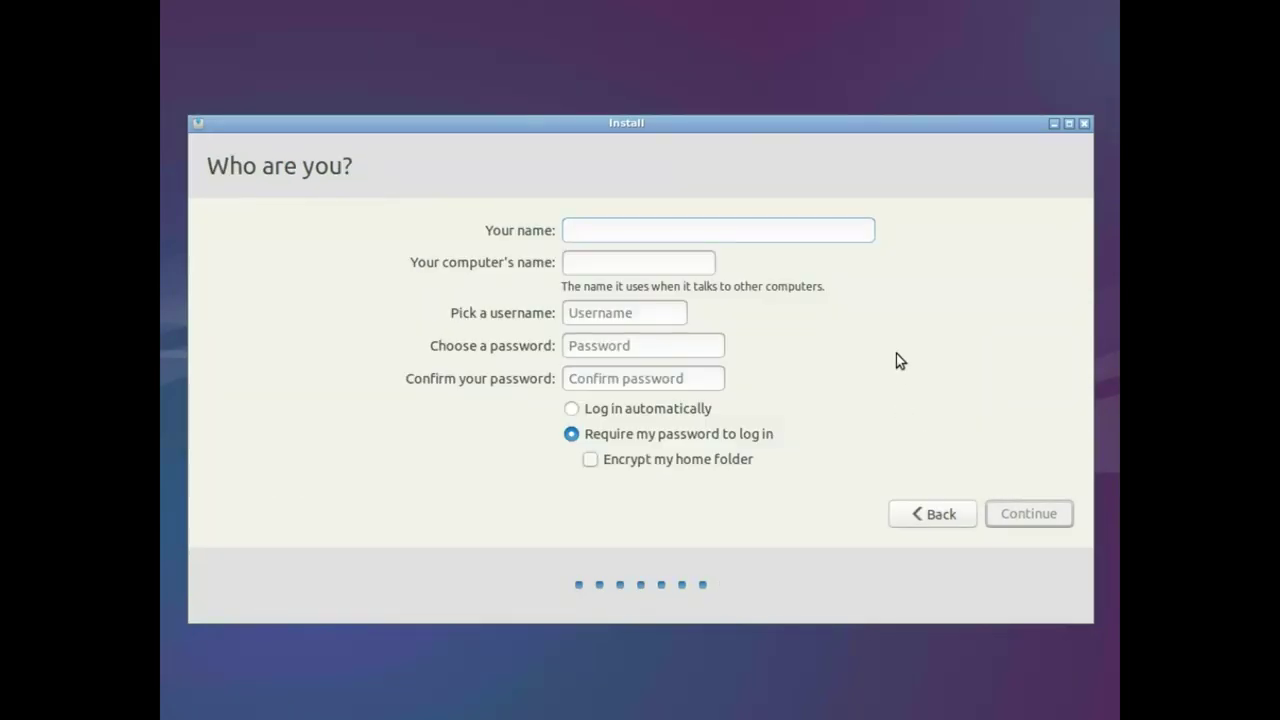
text(labdoo)
key(Tab)
key(End)
key(BackSpace)
key(BackSpace)
key(BackSpace)
key(BackSpace)
key(BackSpace)
key(BackSpace)
key(BackSpace)
key(BackSpace)
key(BackSpace)
key(BackSpace)
text(000004999)
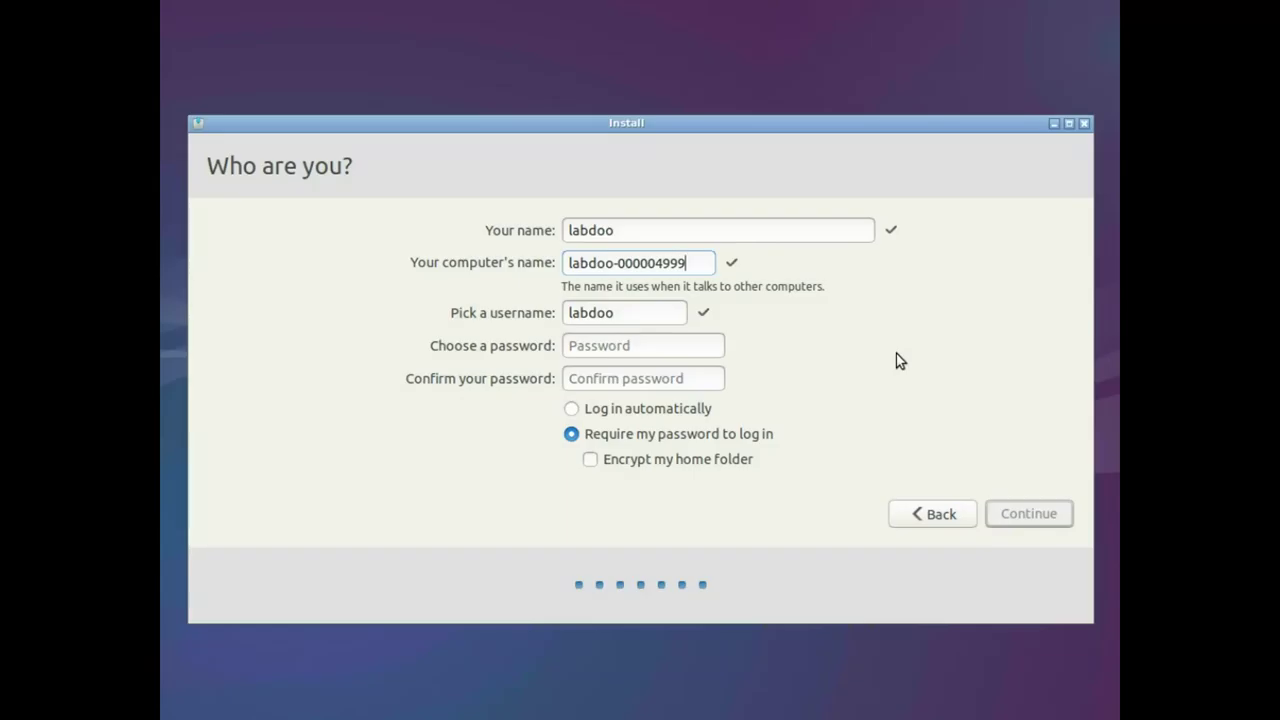
Enter the account password and begin installing Lubuntu
key(Tab)
key(Tab)
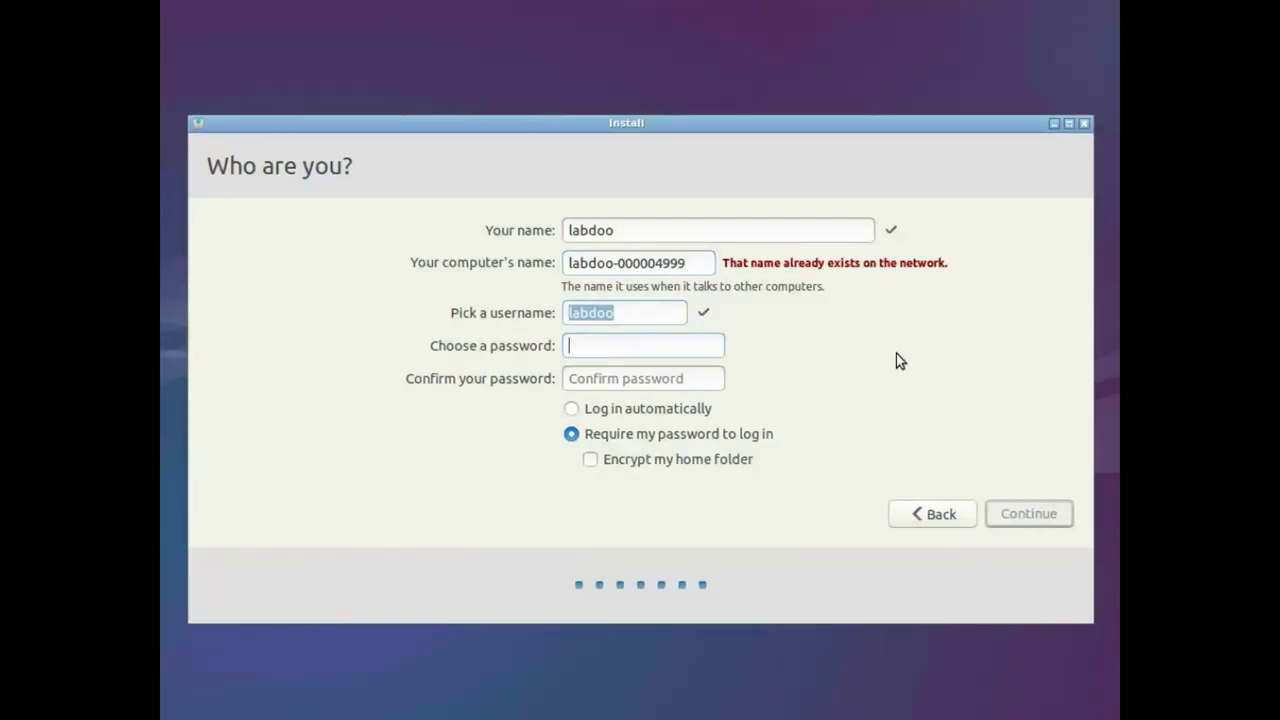
text(123456)
key(Tab)
text(123456)
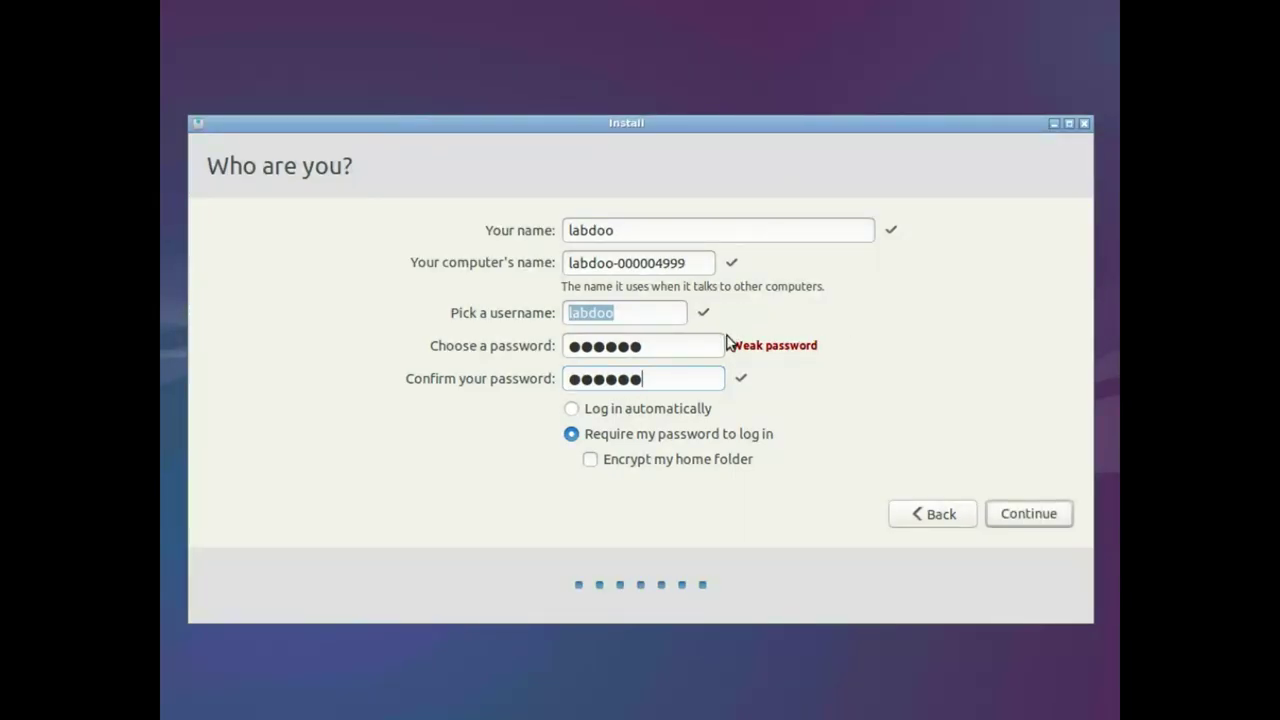
click(1030, 514)
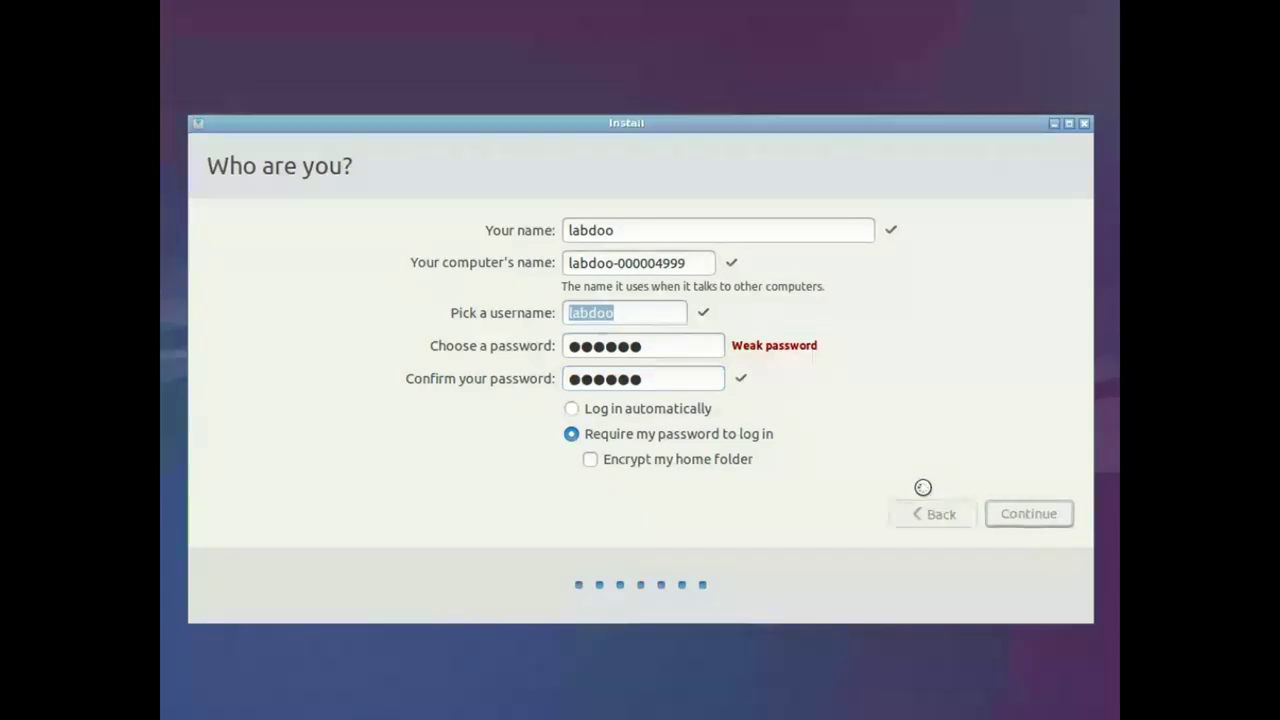